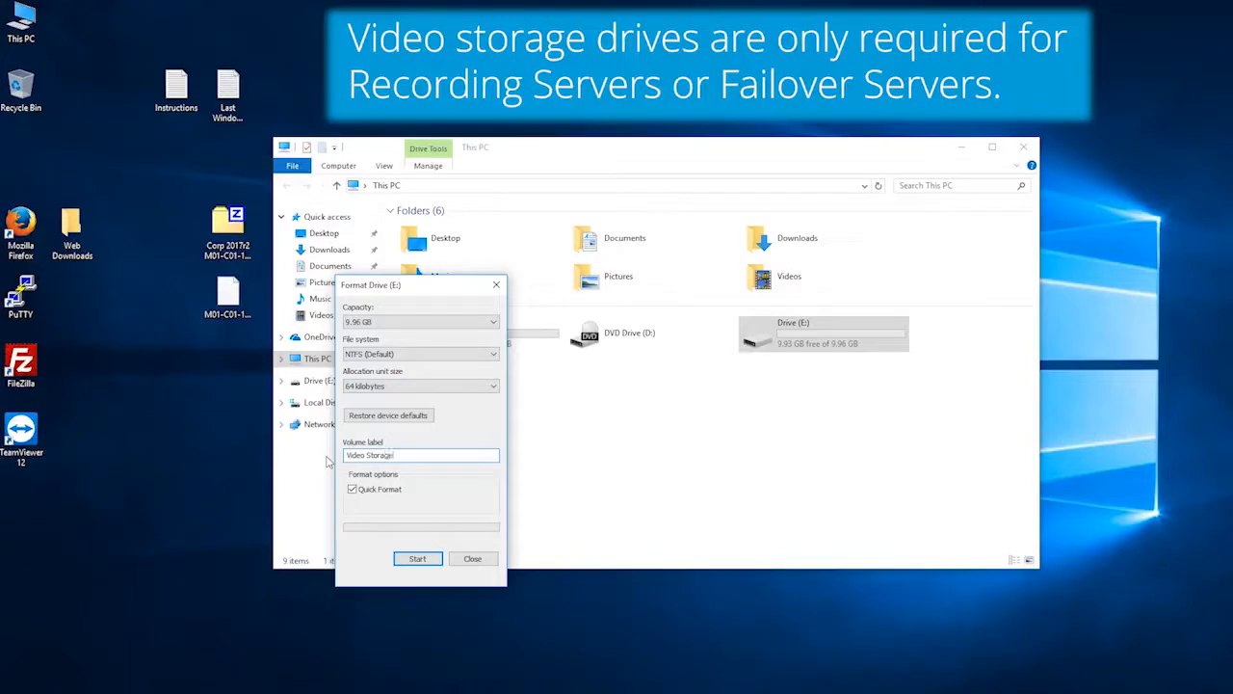
# Quick-format drive E: as NTFS with a 64-kilobyte allocation unit size and the volume label Video Storage.
pyautogui.click(406, 558)
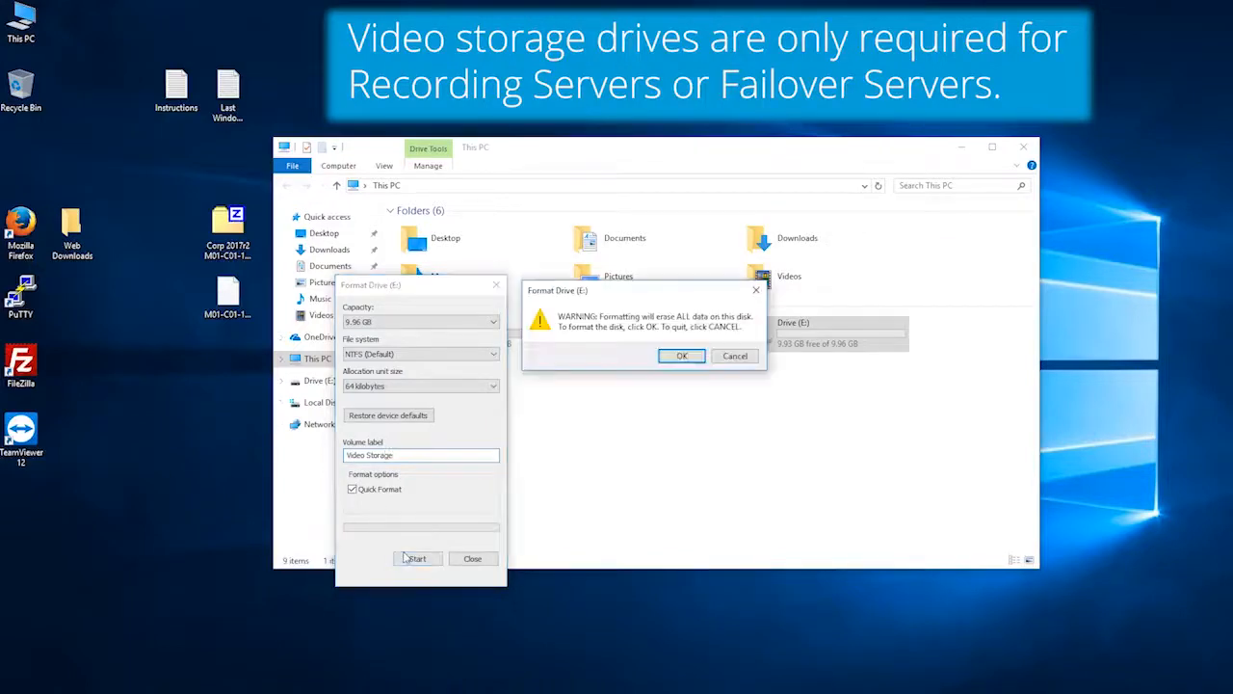
pyautogui.click(680, 356)
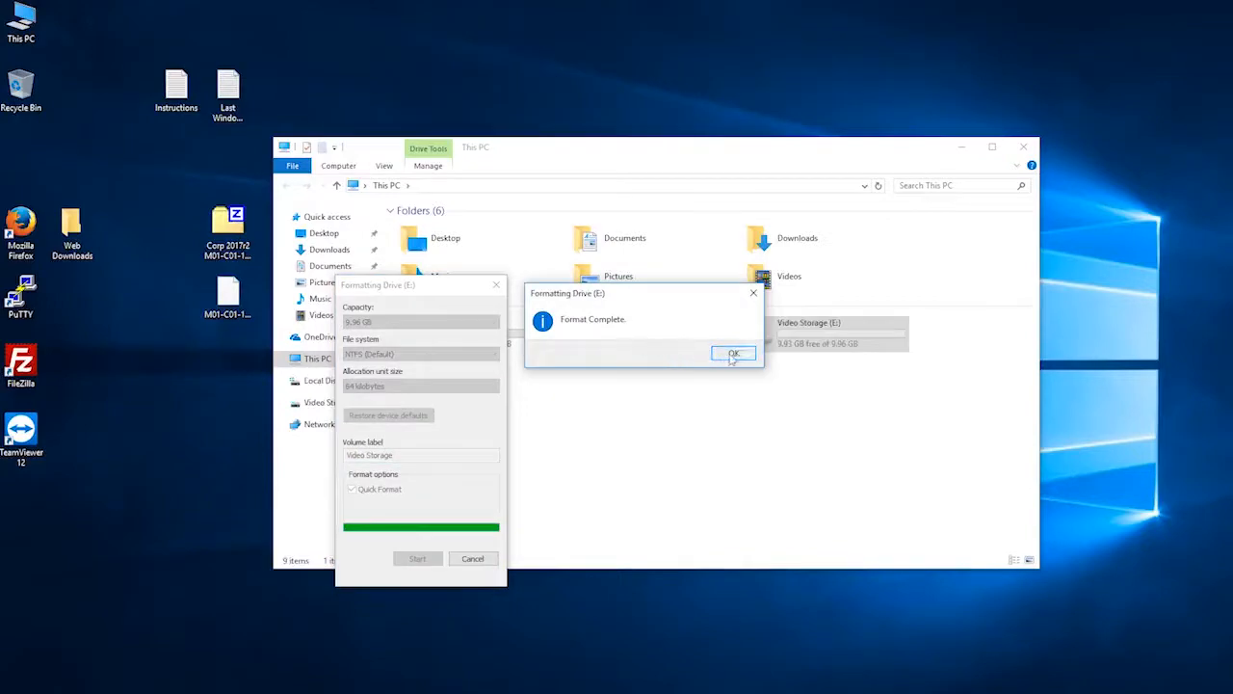
pyautogui.click(733, 356)
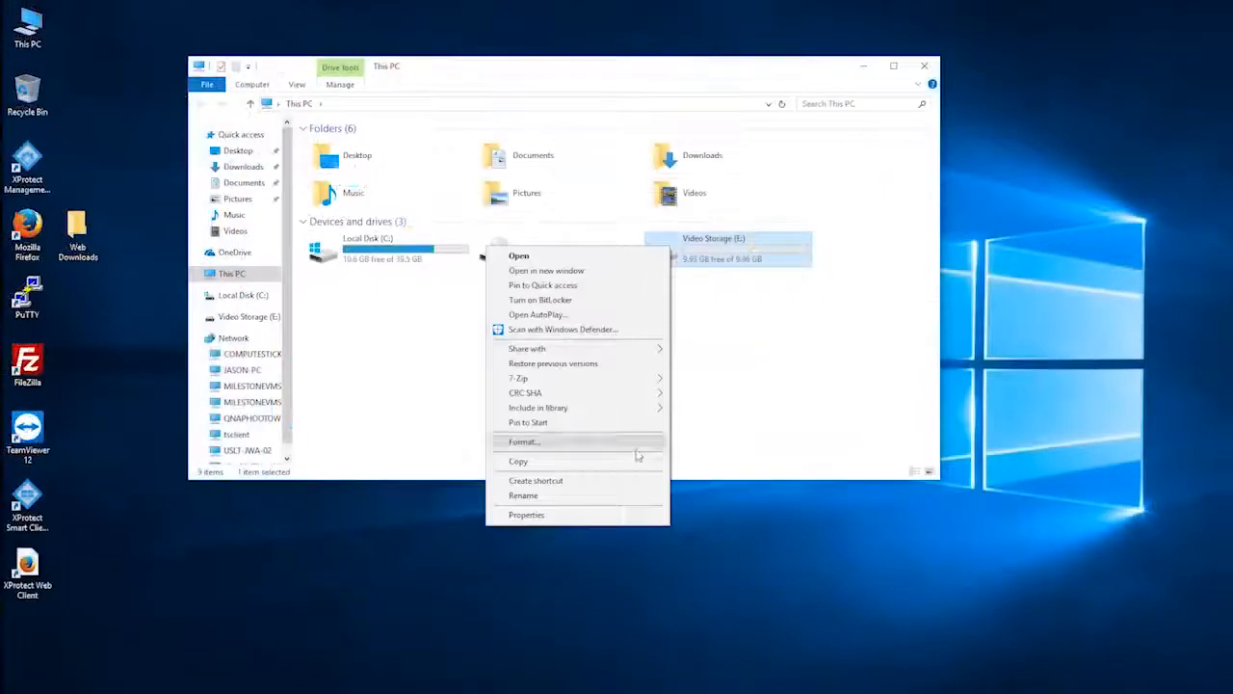
# Disable content indexing on the Video Storage (E:) drive, applying the change to its subfolders and files.
pyautogui.click(615, 514)
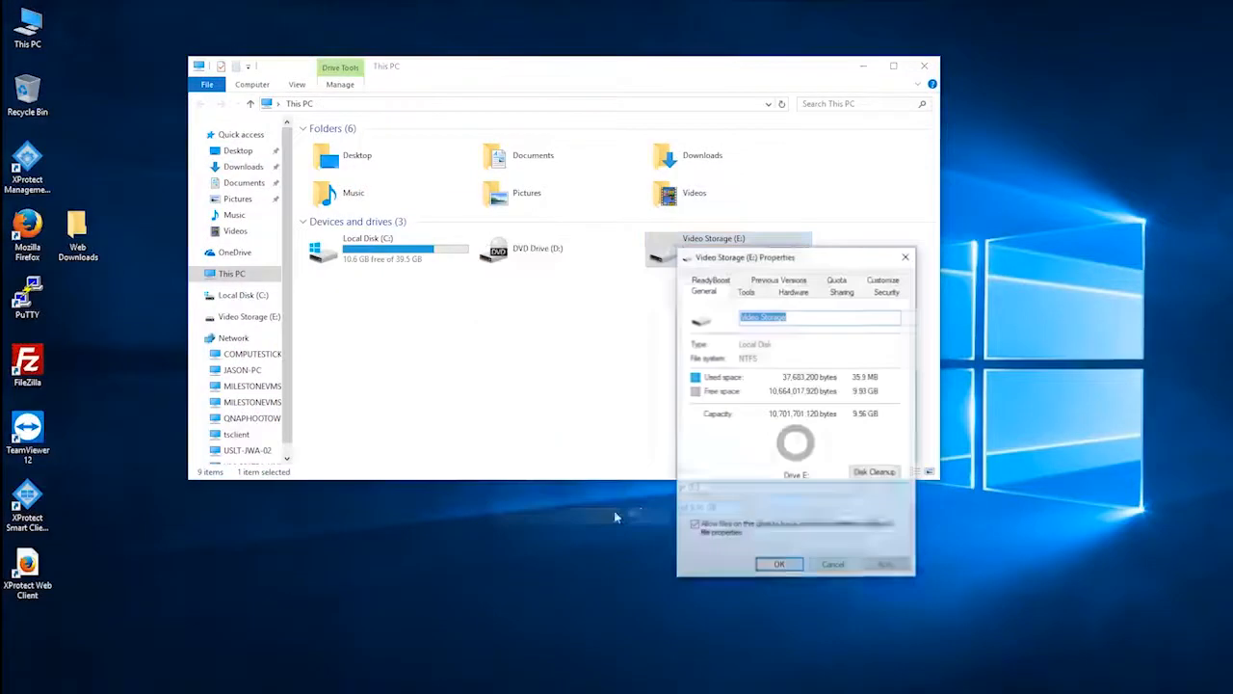
pyautogui.click(779, 566)
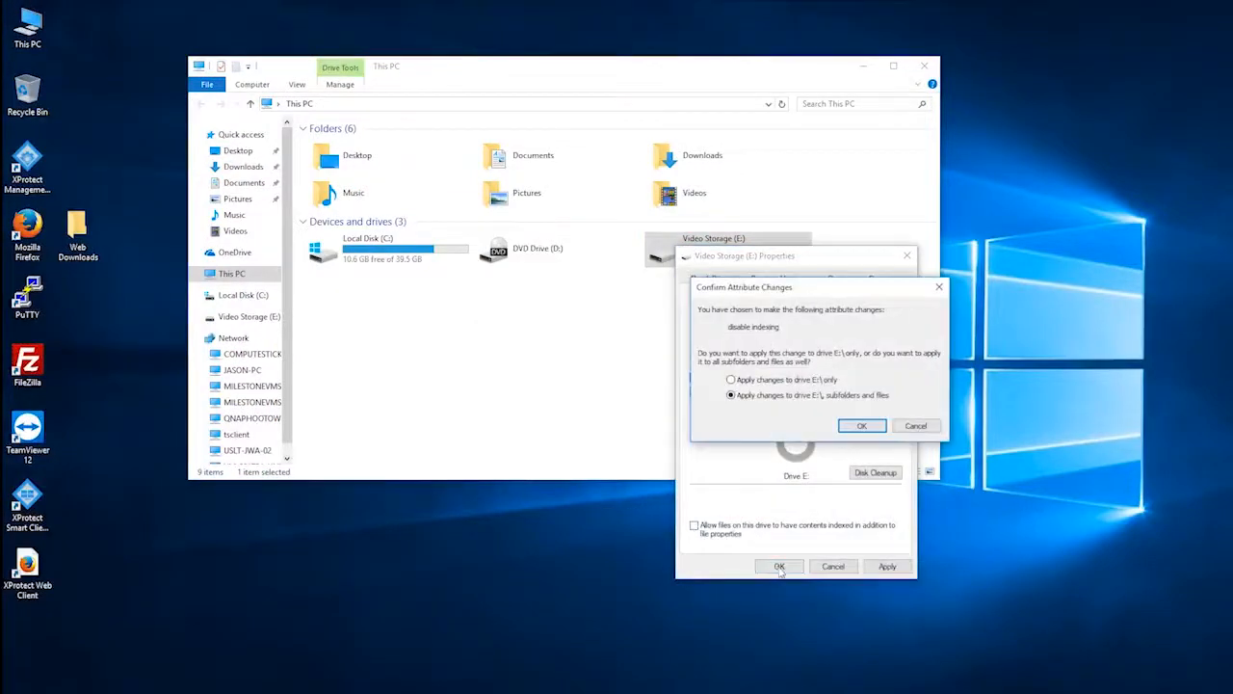
pyautogui.click(852, 425)
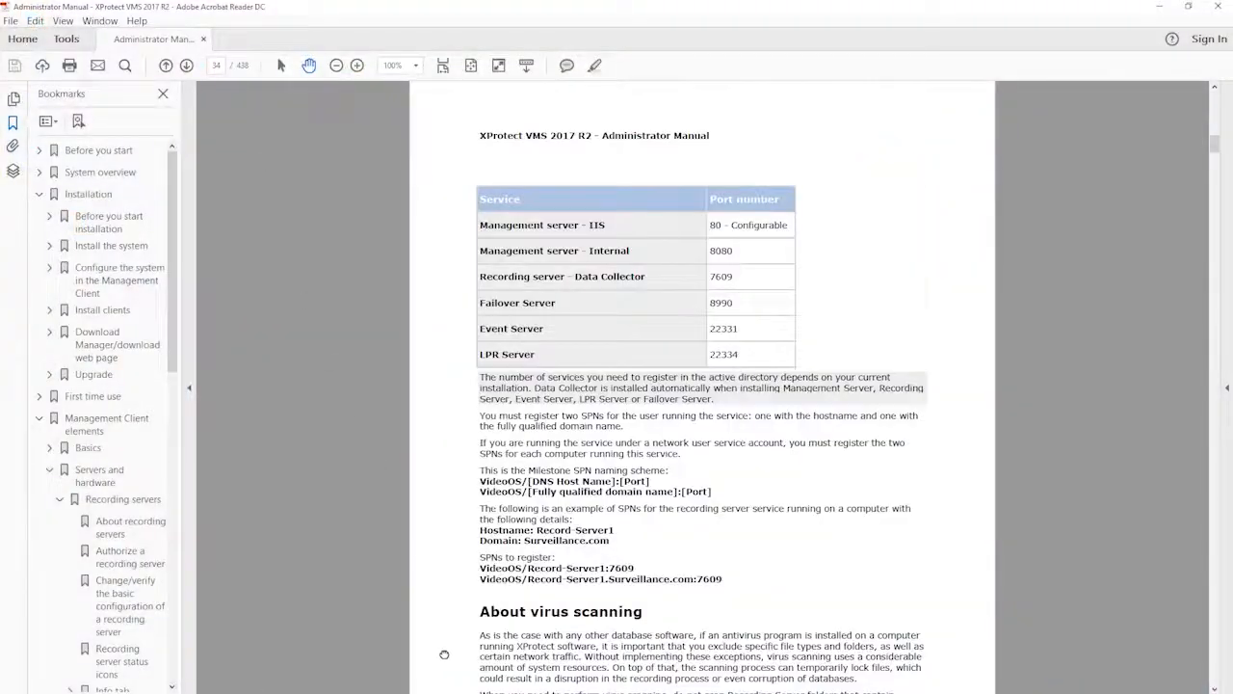
# Switch to the XProtect VMS 2017 R2 Administrator Manual in Acrobat Reader and read the section about virus scanning.
pyautogui.moveTo(443, 651); pyautogui.dragTo(418, 150)
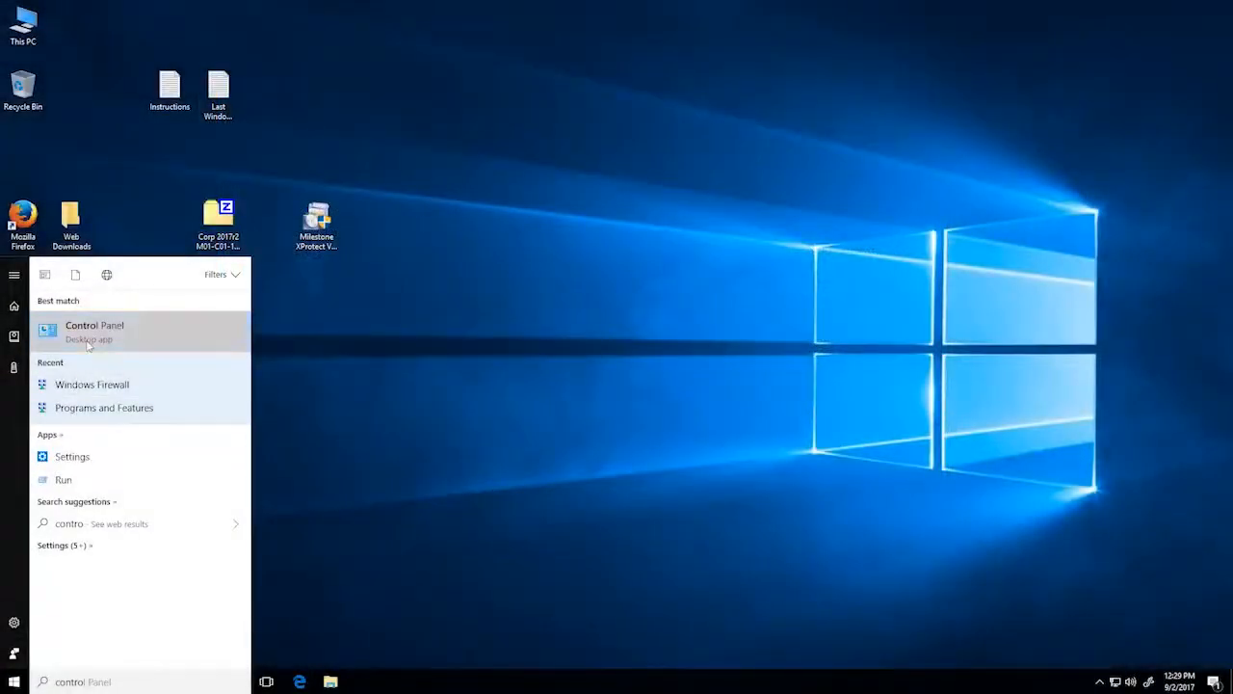
# Enable the .NET Framework 3.5 Windows feature through Control Panel's Programs and Features, downloading the required files from Windows Update.
pyautogui.click(87, 344)
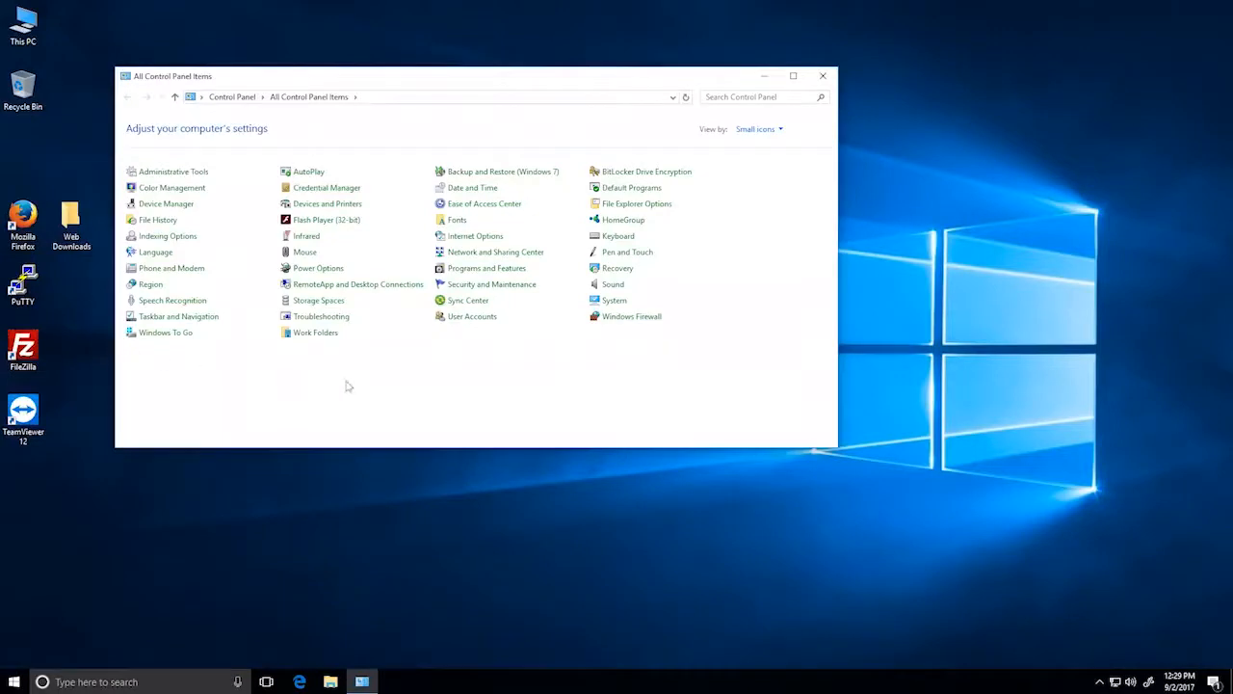
pyautogui.click(458, 270)
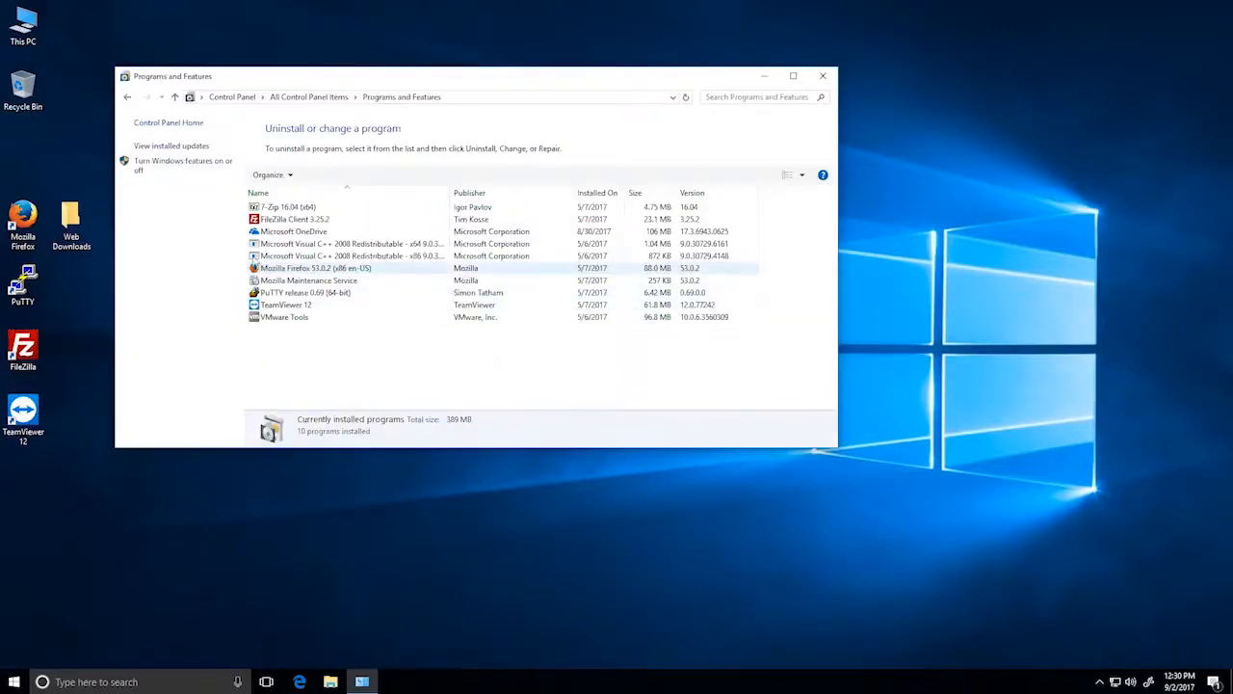
pyautogui.click(179, 170)
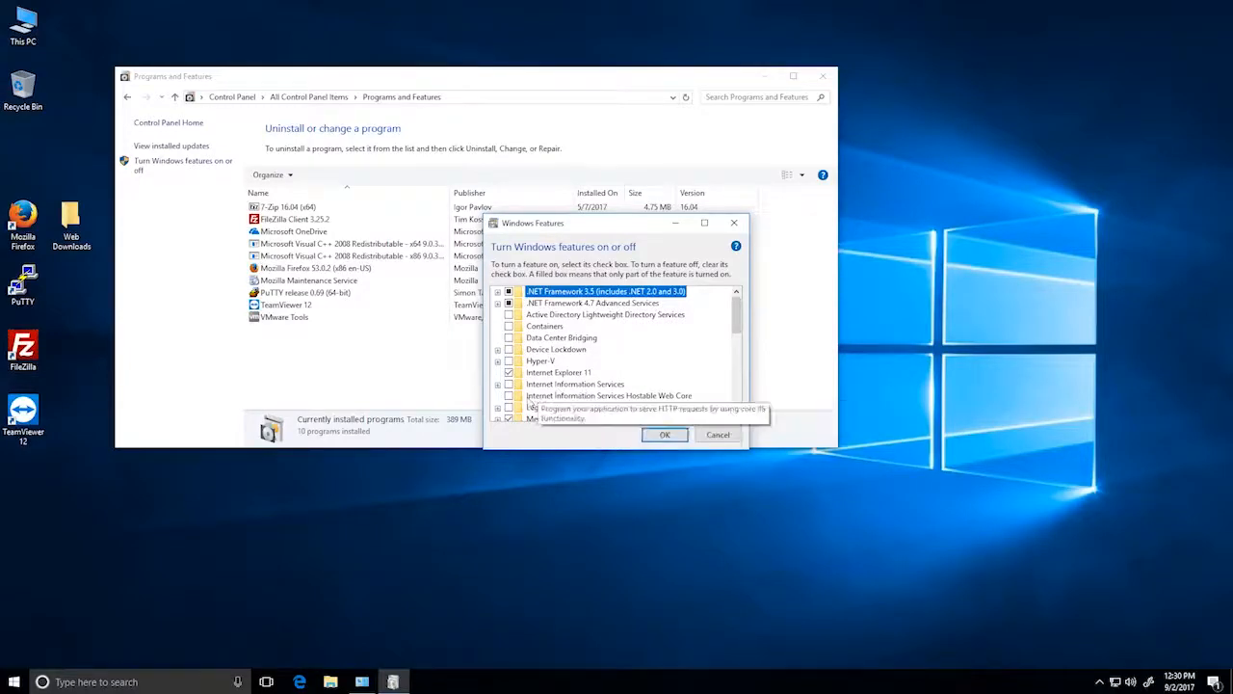
pyautogui.click(663, 435)
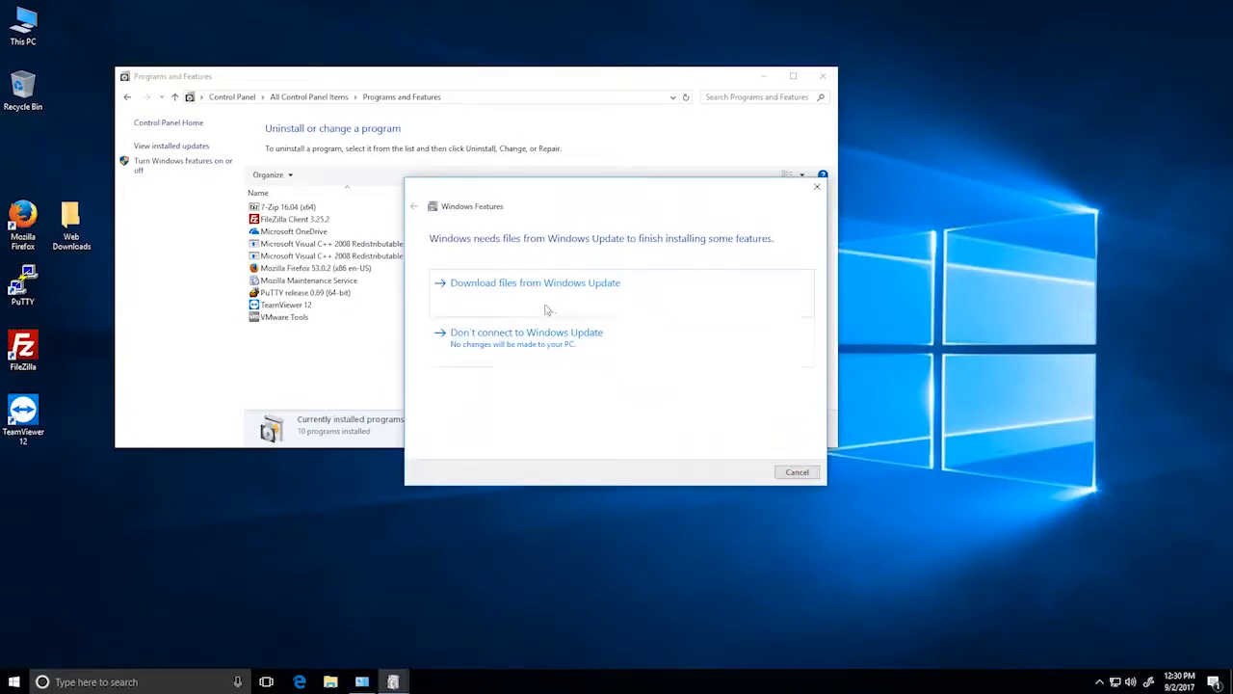
pyautogui.click(510, 303)
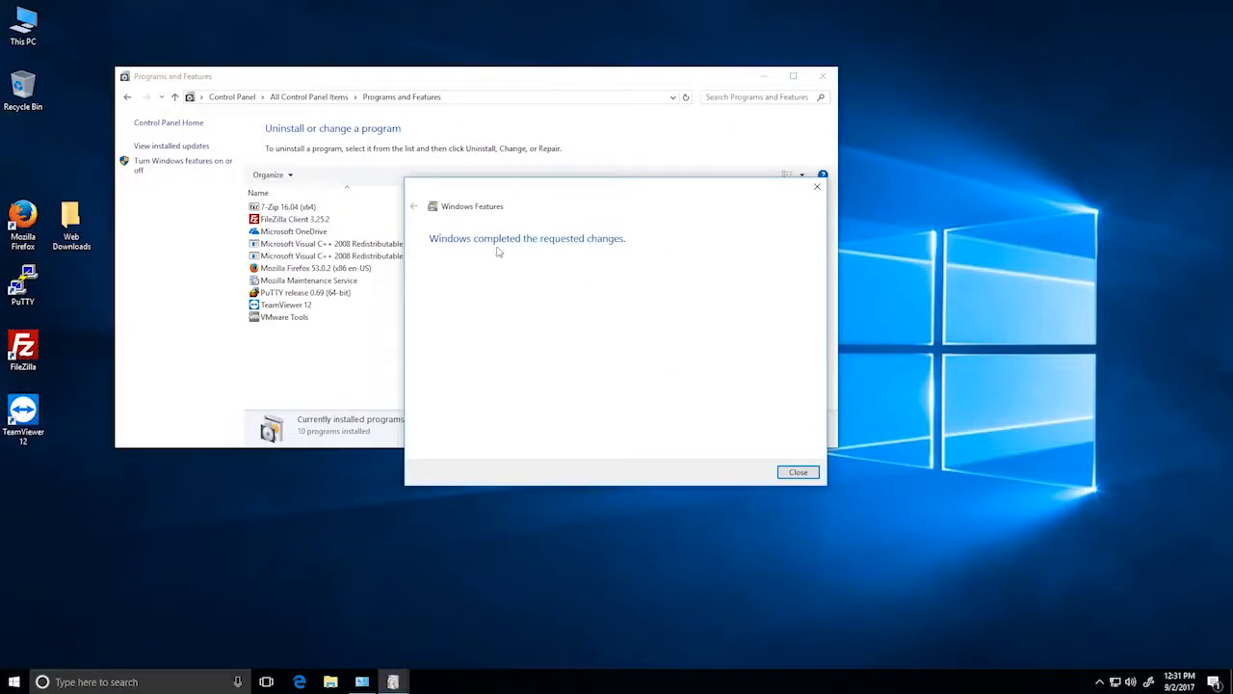
pyautogui.click(795, 472)
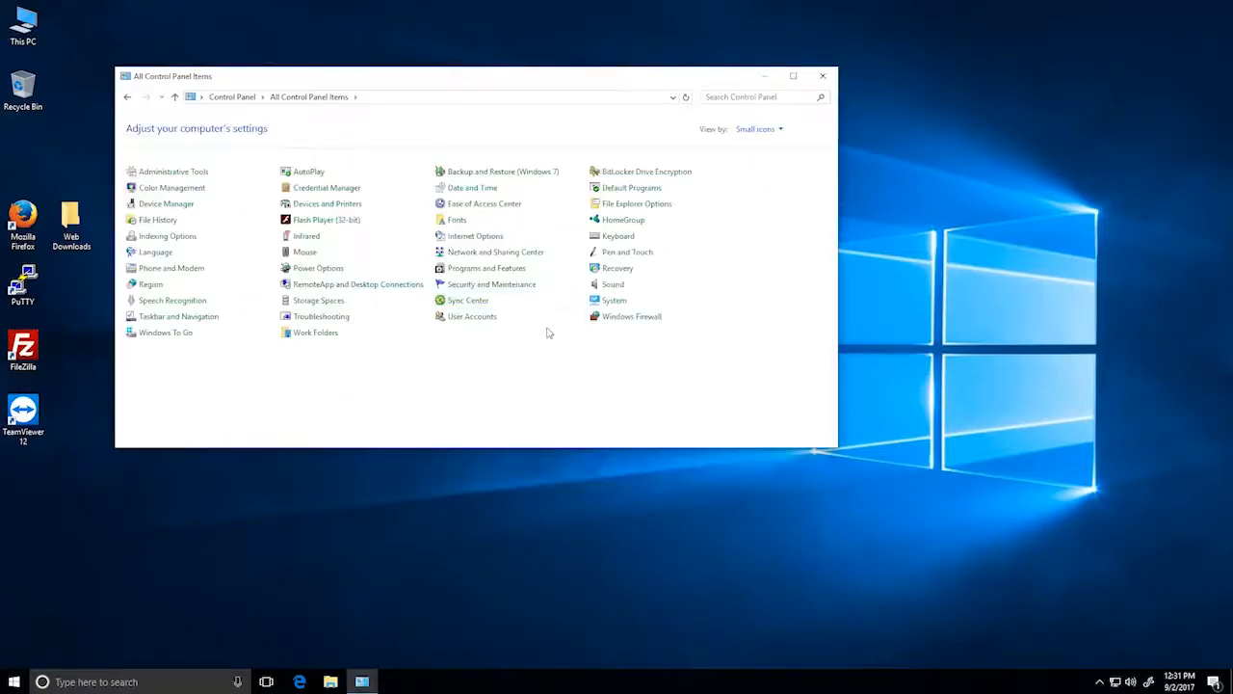
# Turn off Windows Firewall for both private and public networks.
pyautogui.click(628, 317)
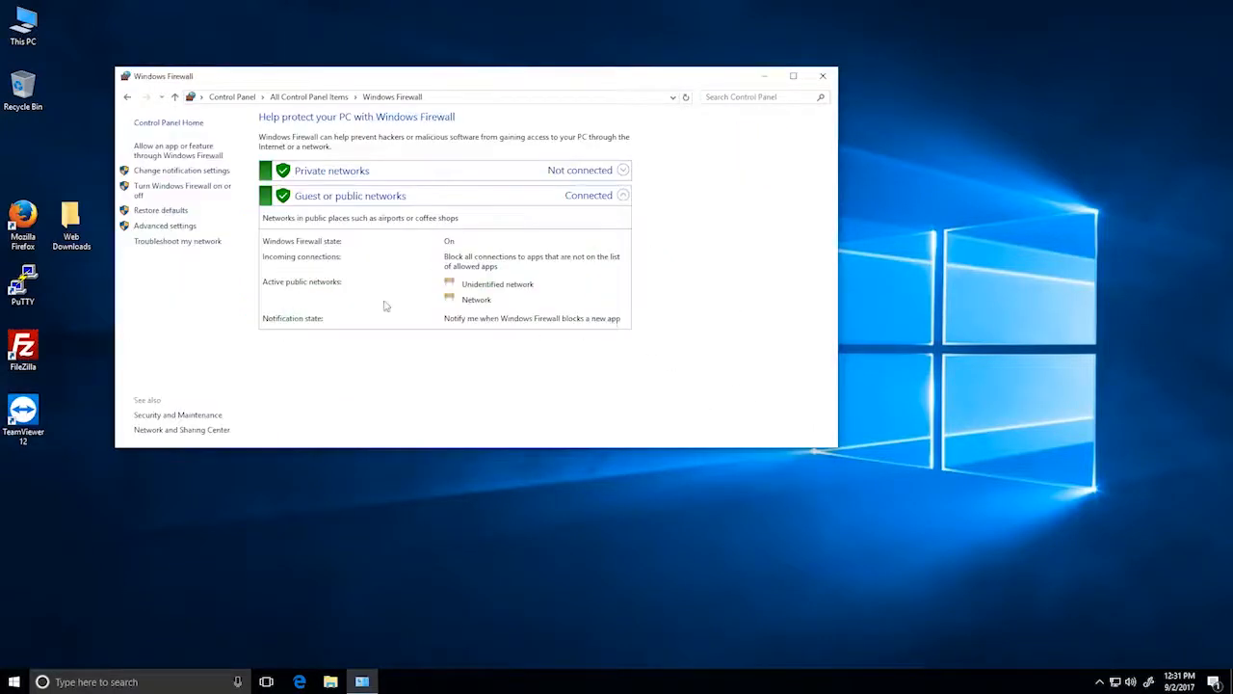
pyautogui.click(189, 187)
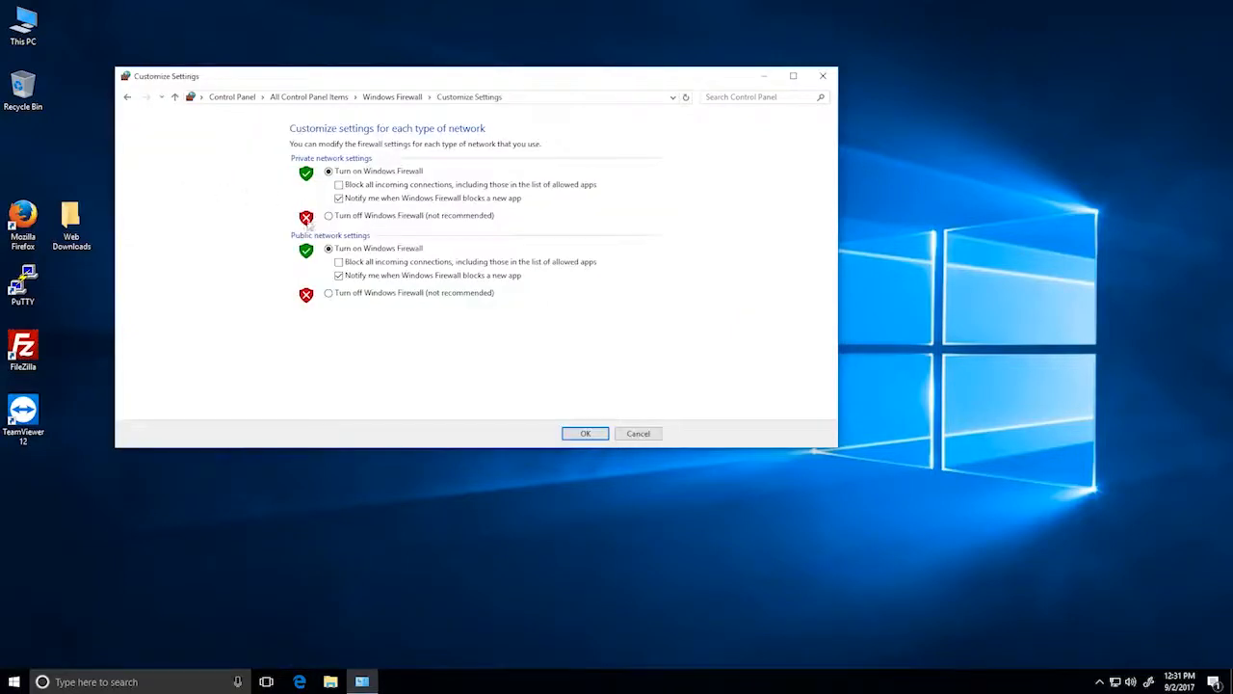
pyautogui.click(330, 294)
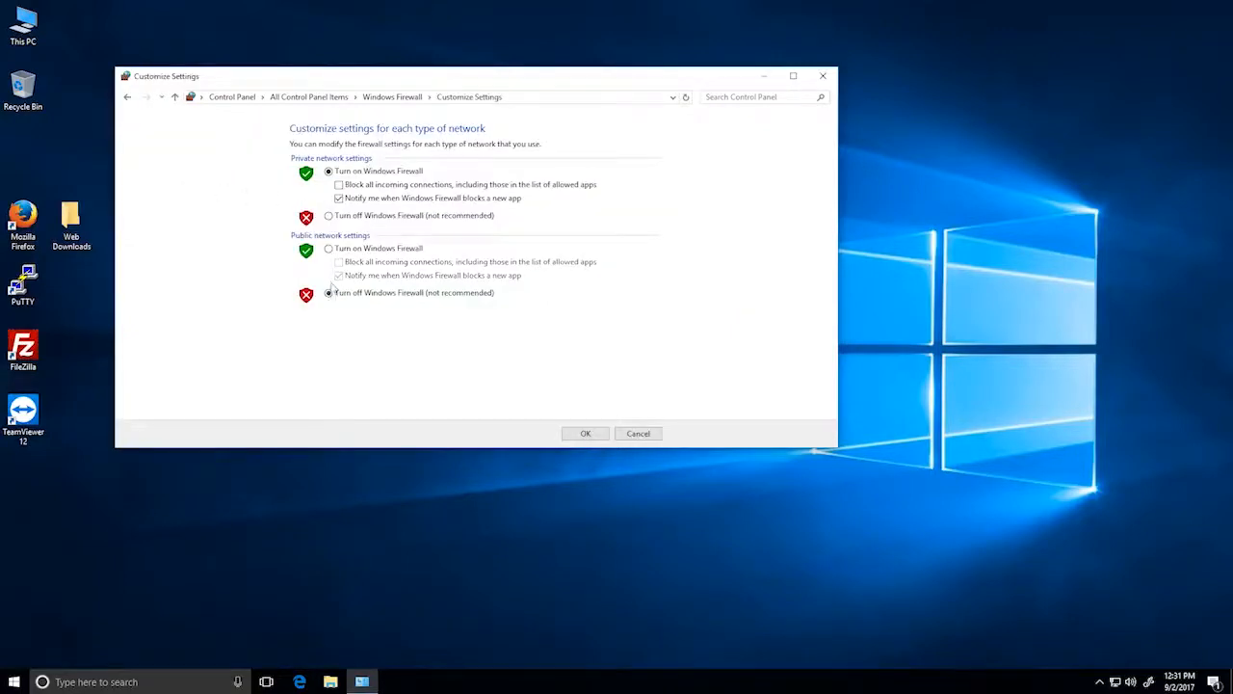
pyautogui.click(329, 216)
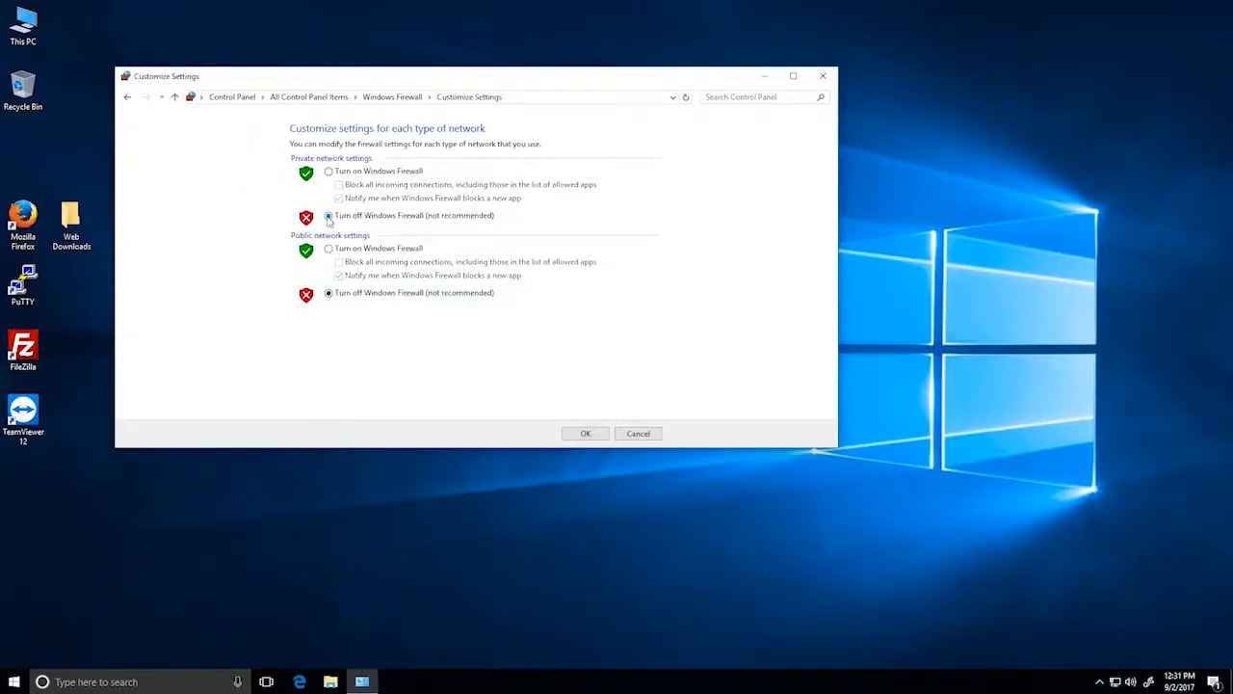
pyautogui.click(585, 433)
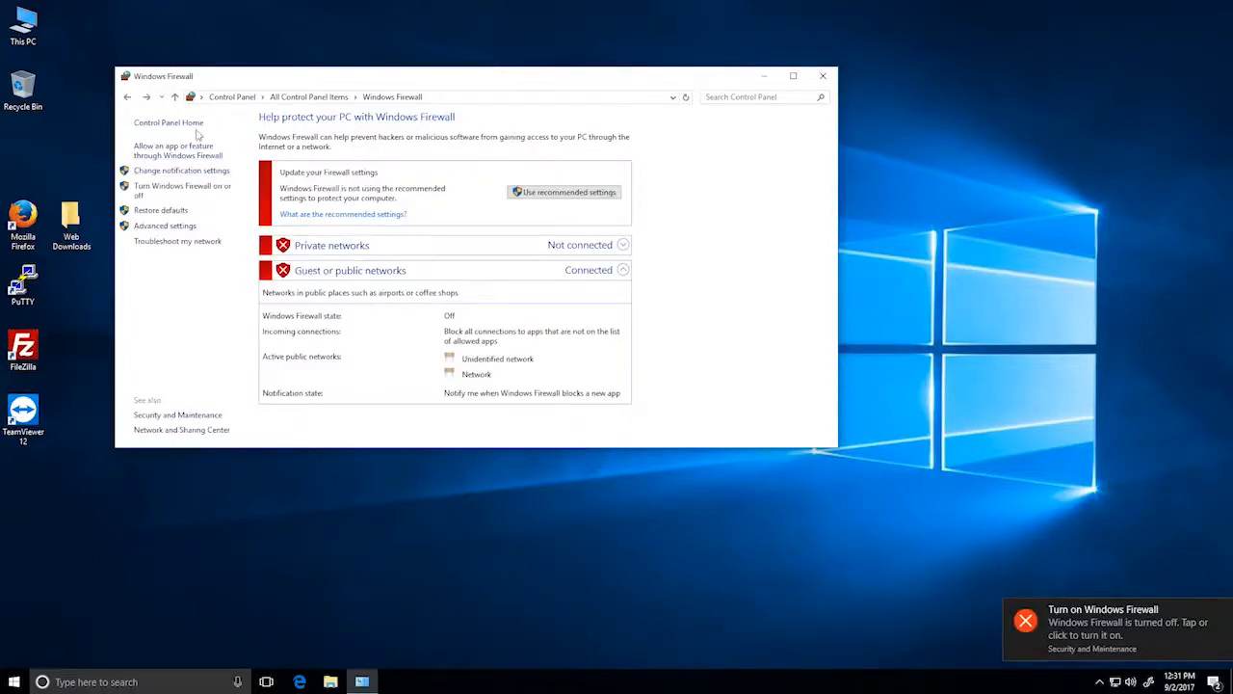
# Return to the Control Panel home and open the computer name, domain and workgroup settings from the System page.
pyautogui.click(165, 123)
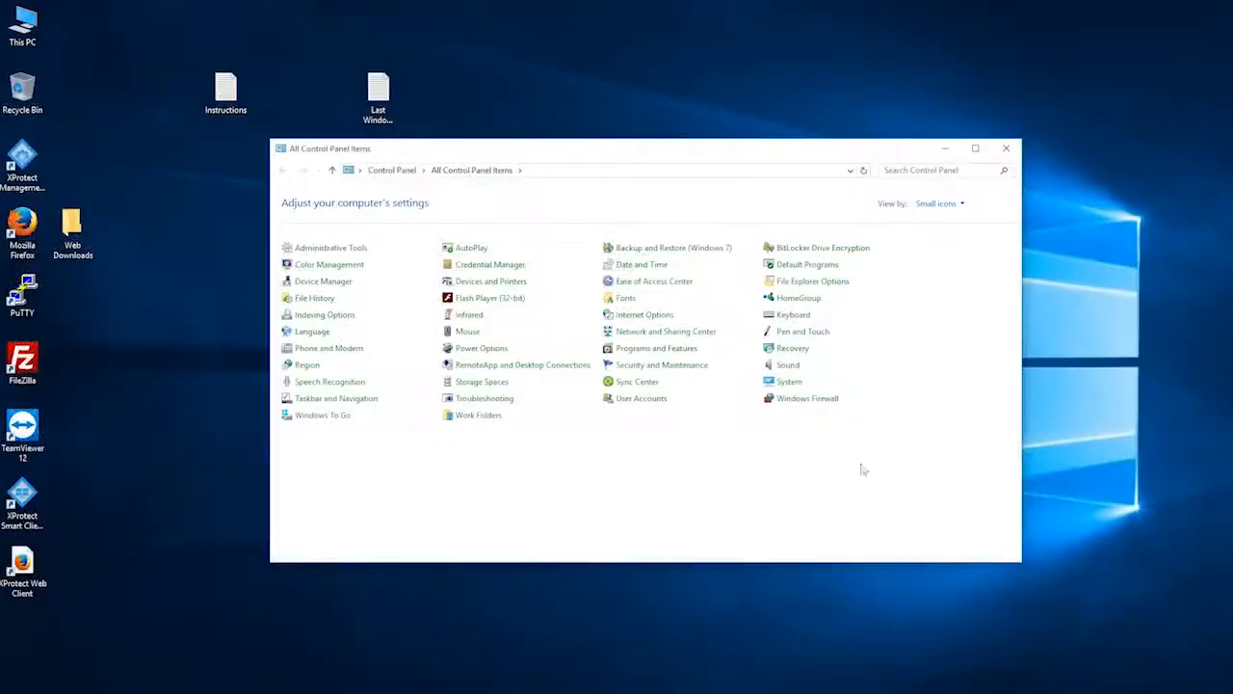
pyautogui.click(788, 384)
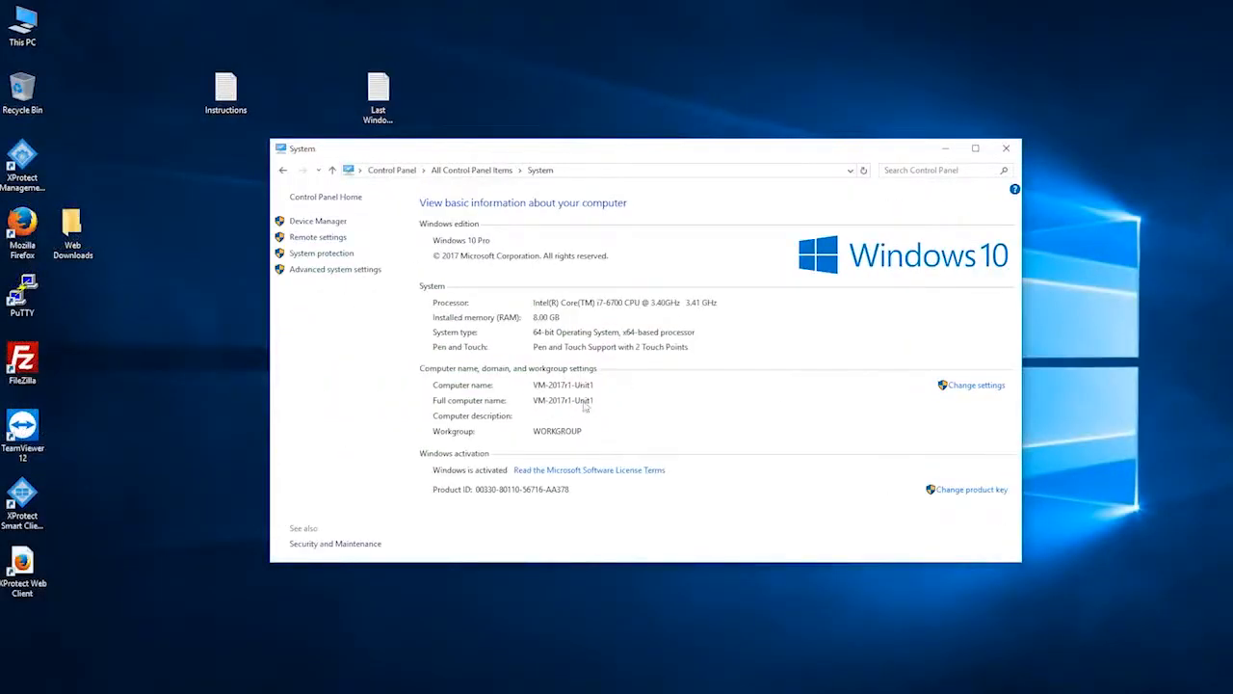
pyautogui.click(975, 384)
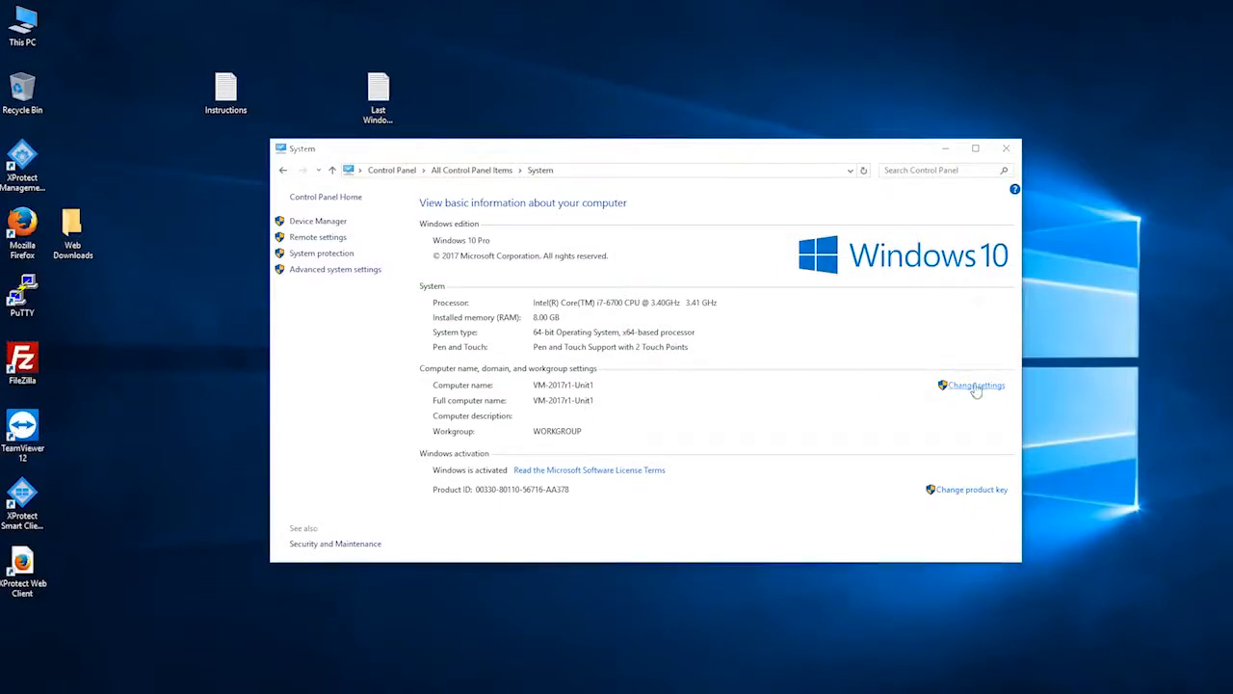
pyautogui.moveTo(229, 45); pyautogui.dragTo(641, 128)
pyautogui.click(676, 310)
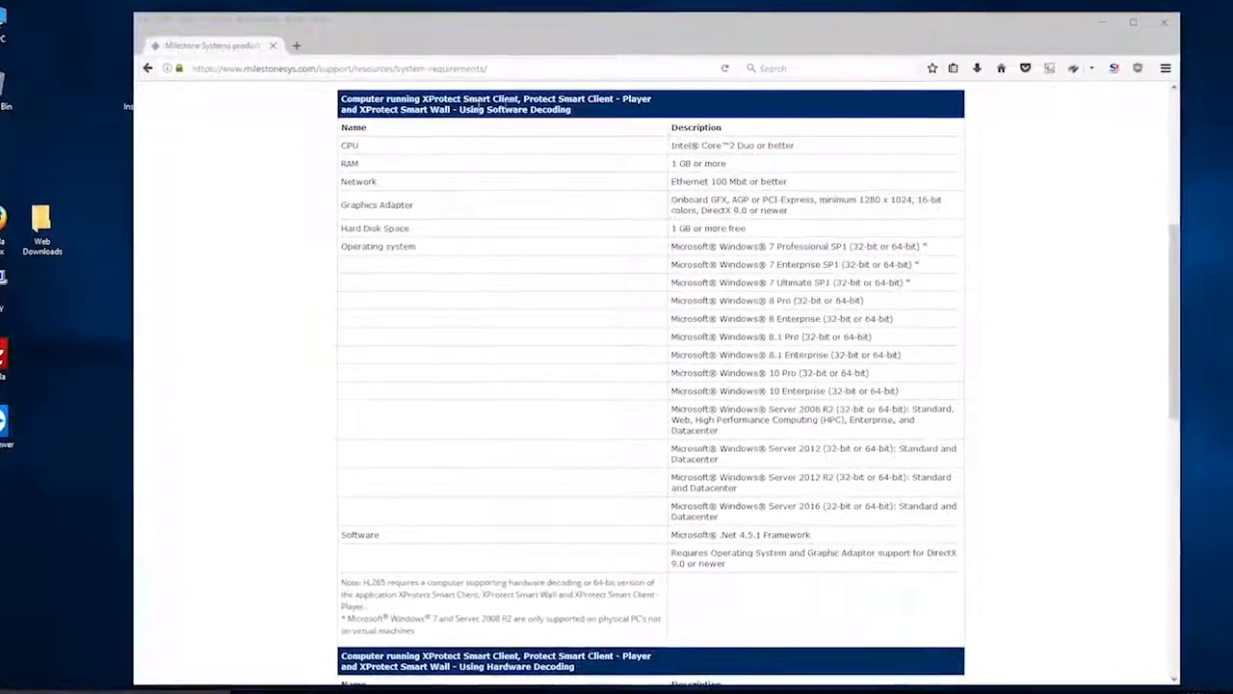
# Switch to Firefox and examine the XProtect Smart Client software-decoding requirements on Milestone's system requirements page.
pyautogui.moveTo(459, 99); pyautogui.dragTo(515, 99)
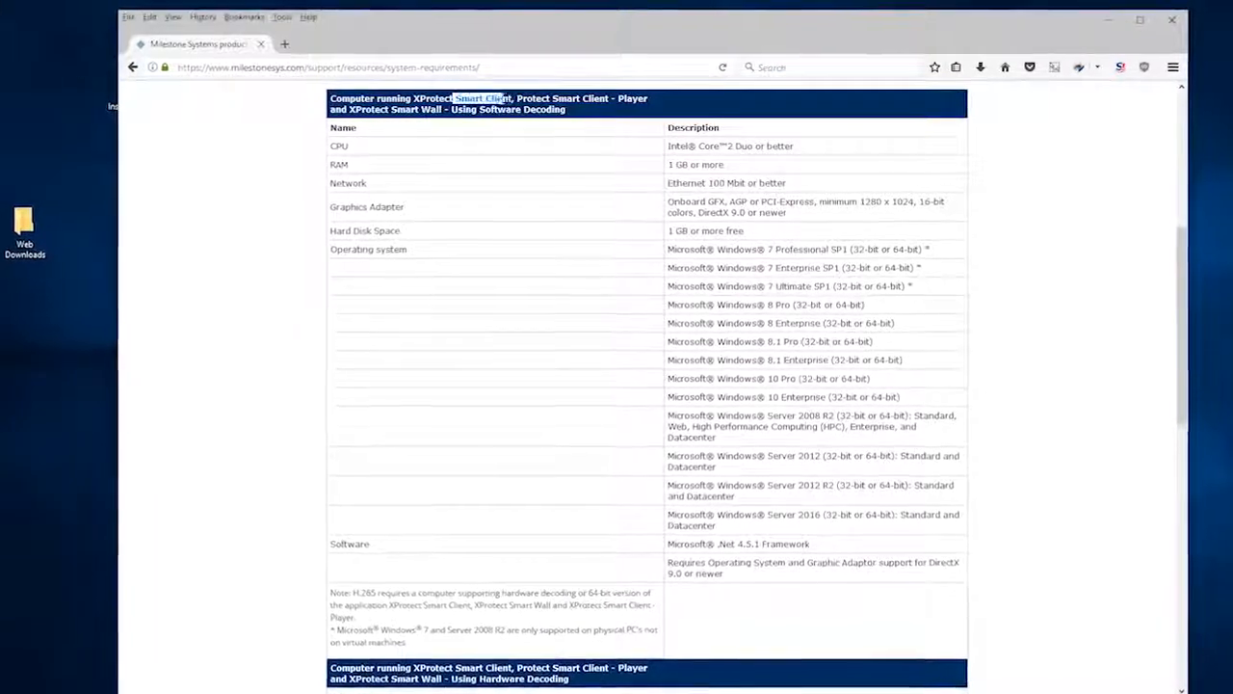
pyautogui.click(674, 106)
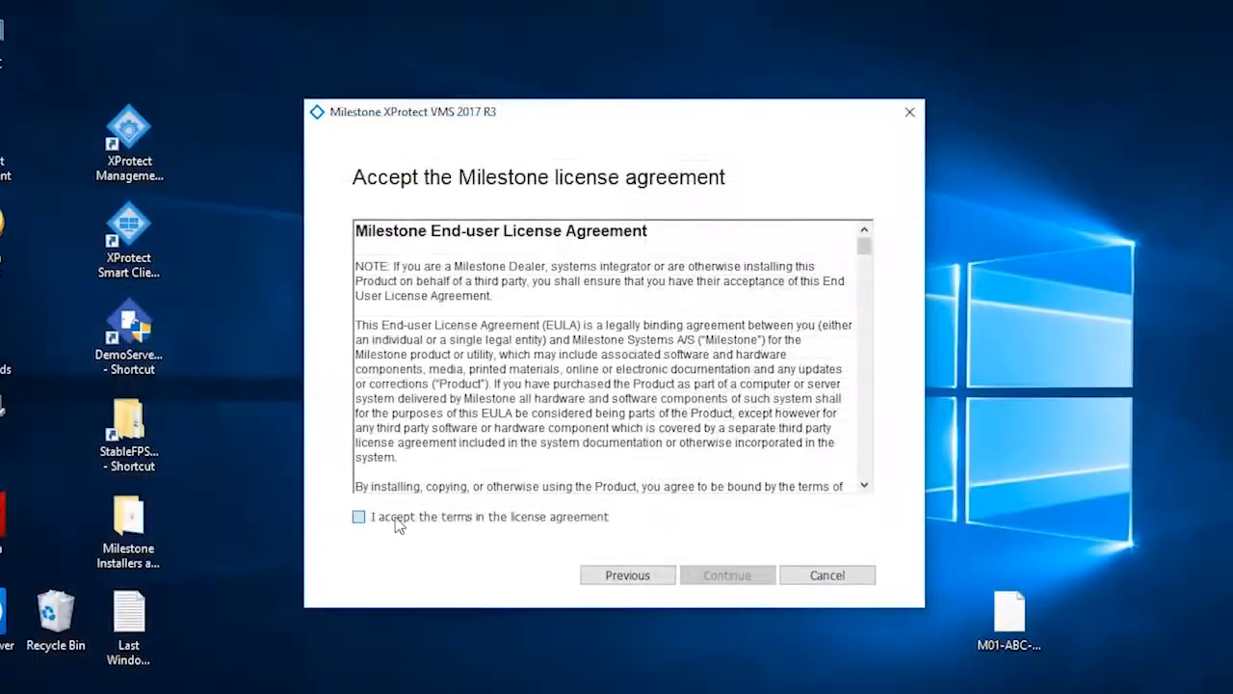
# Accept the license agreement in the Milestone XProtect VMS 2017 R3 installer and select the LIC license file from the Desktop.
pyautogui.click(401, 522)
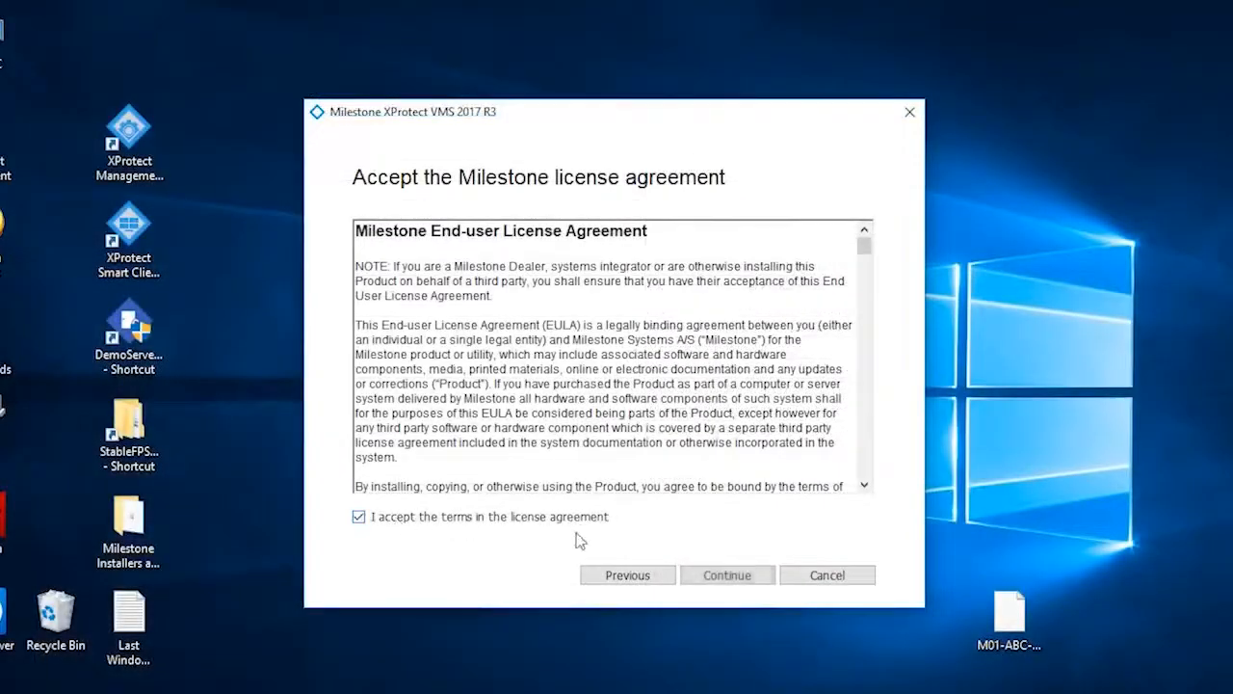
pyautogui.click(726, 577)
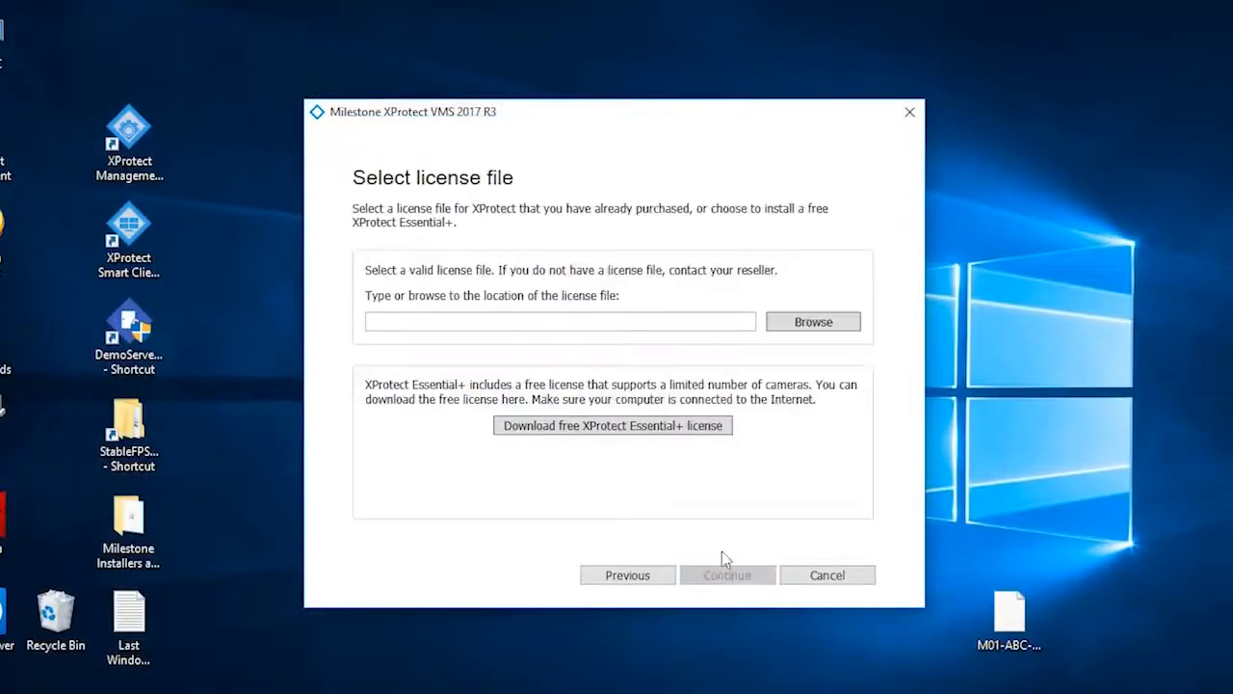
pyautogui.click(792, 326)
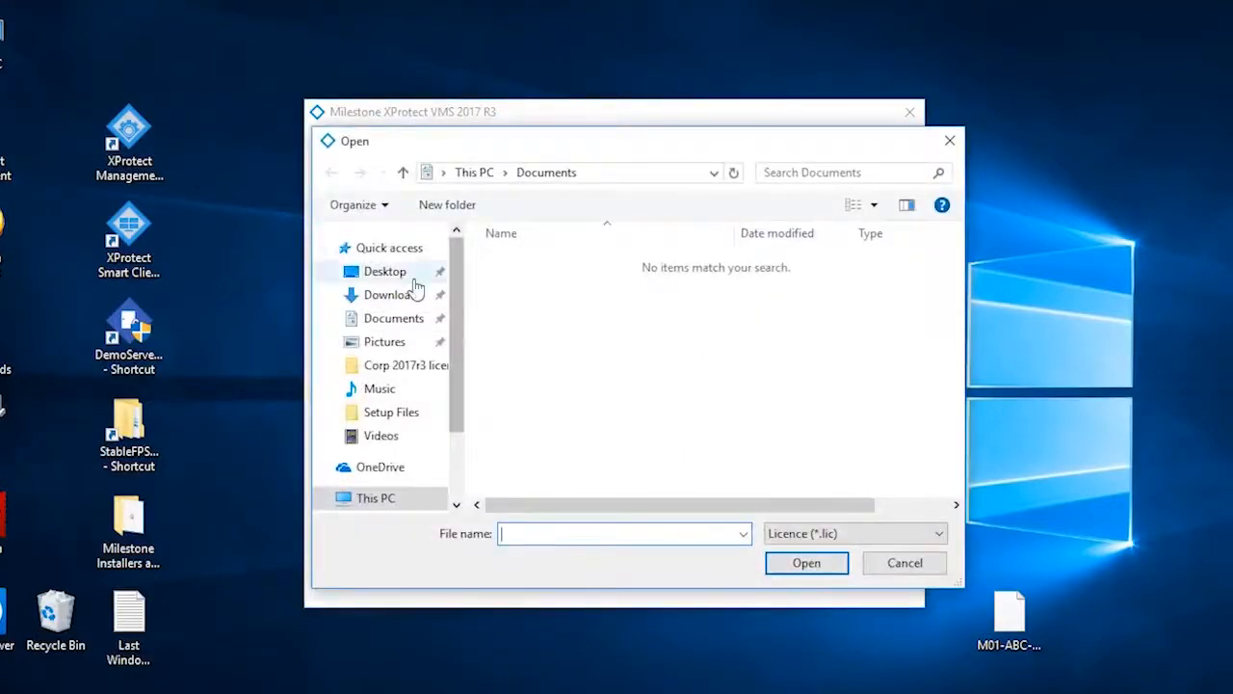
pyautogui.click(385, 273)
pyautogui.click(500, 303)
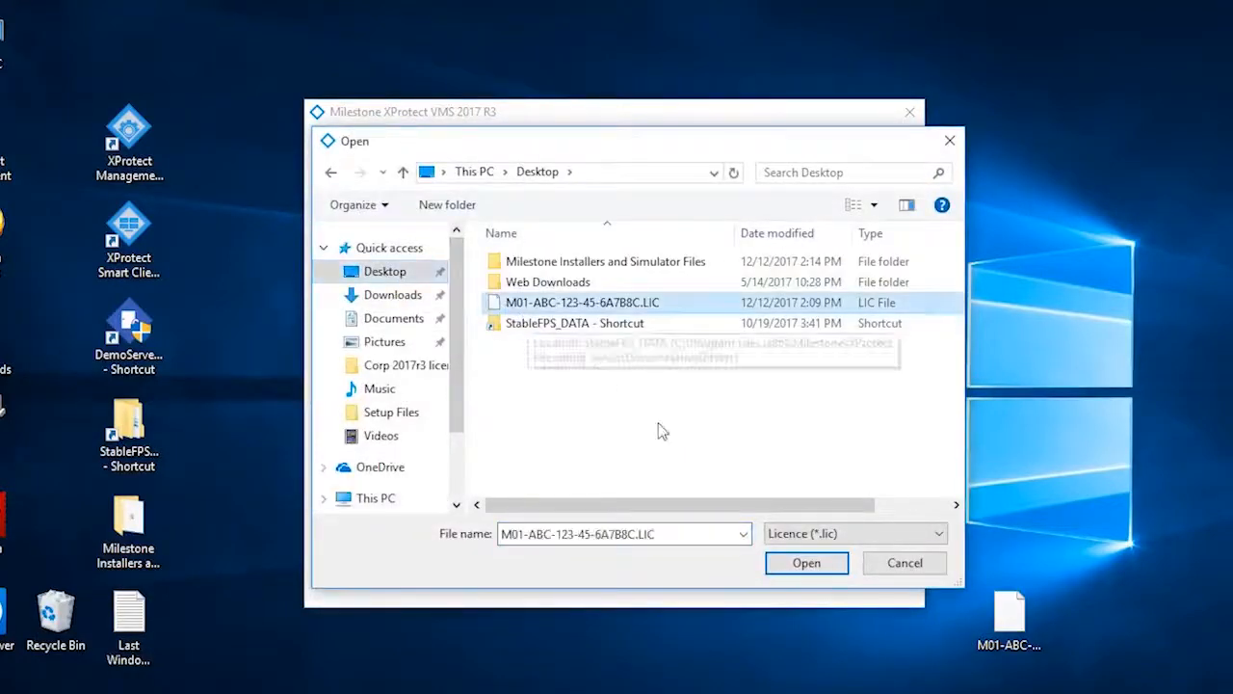
pyautogui.click(784, 565)
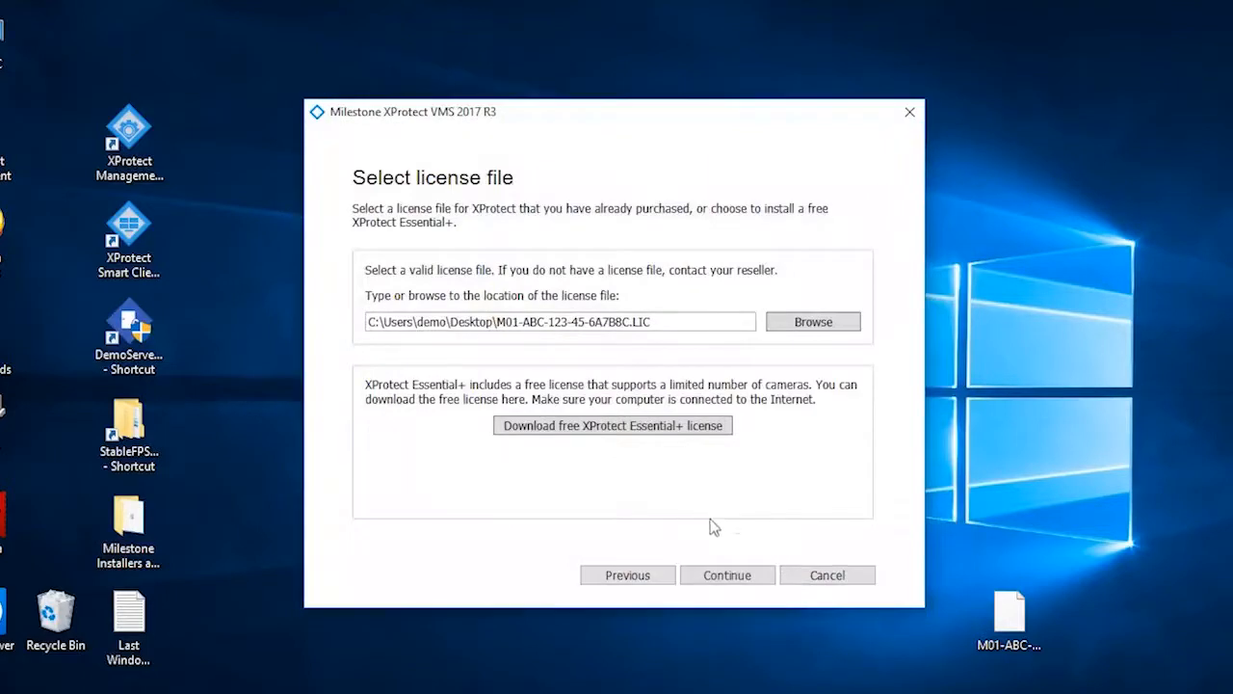